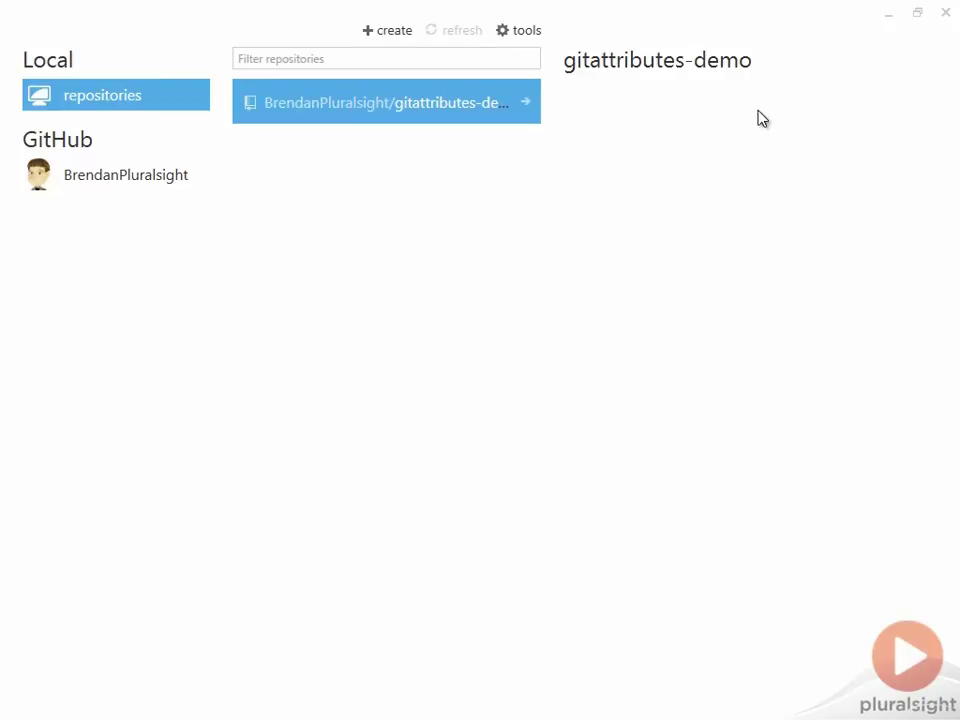
Open the gitattributes-demo repository's settings and add the recommended .gitattributes file.
left_click(526, 104)
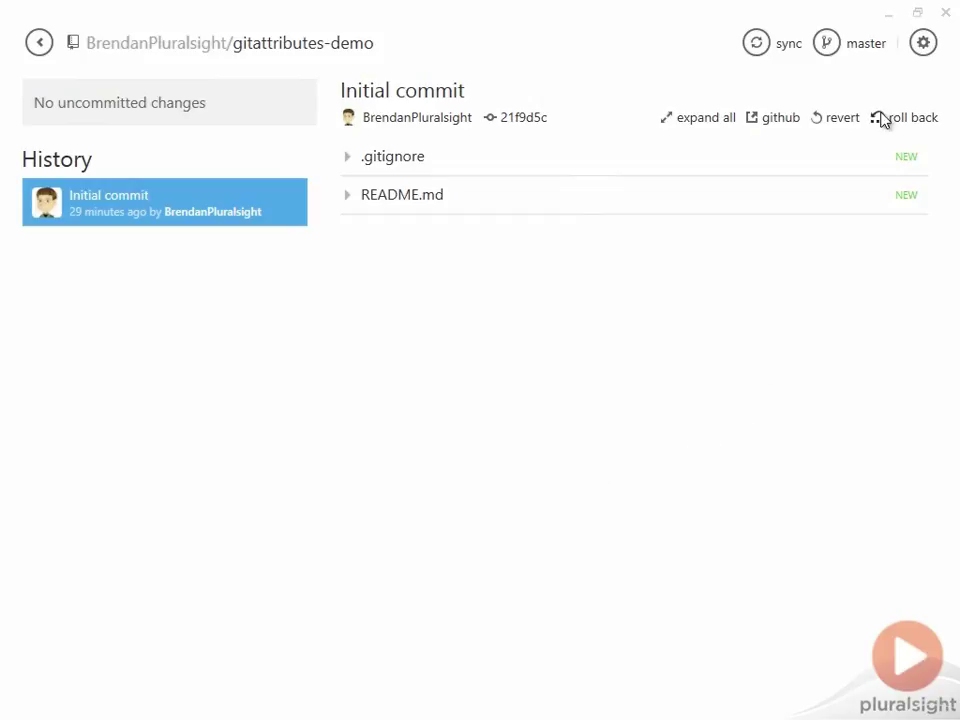
left_click(923, 45)
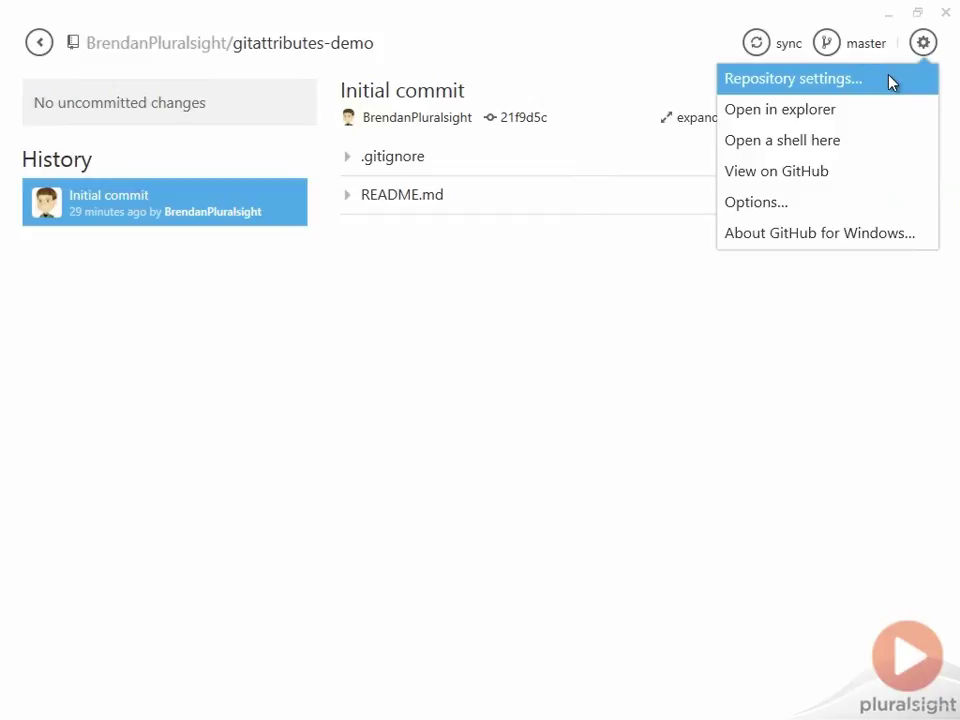
left_click(892, 82)
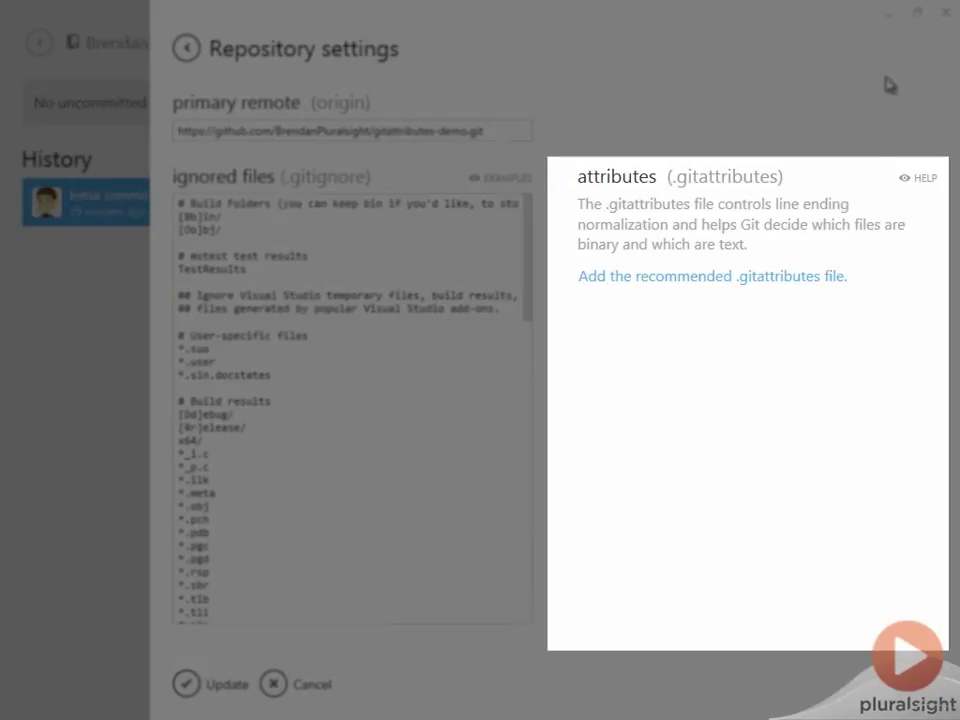
left_click(800, 277)
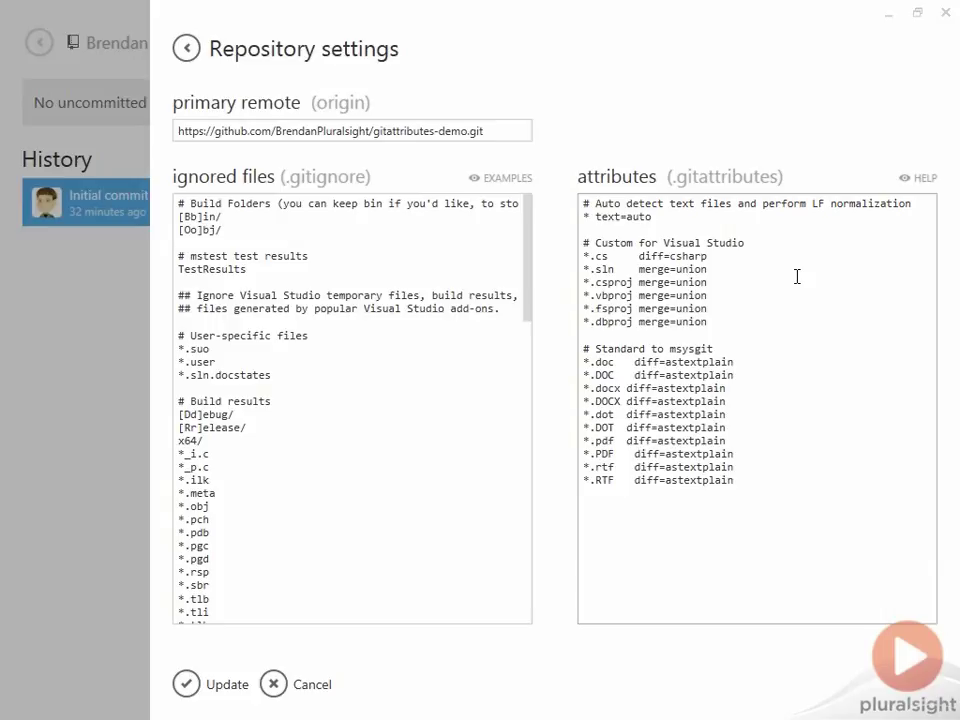
Add the rule "*.foo merge=union" below "* text=auto" in the attributes and update the repository settings.
left_click(688, 206)
key("Return")
key("Return")
type("*.foo")
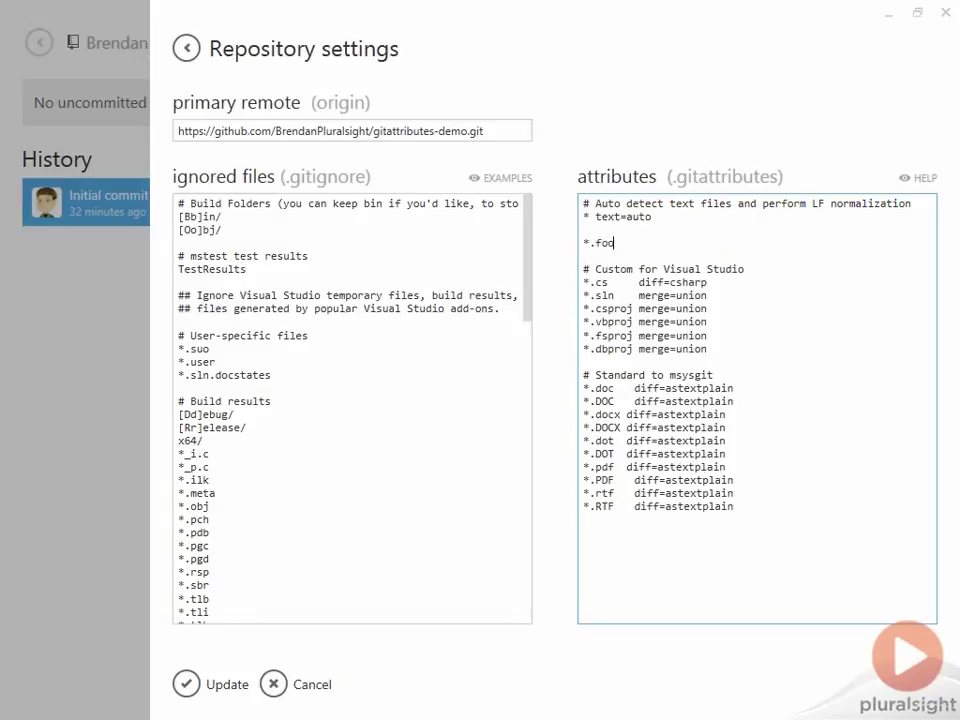
key("Tab")
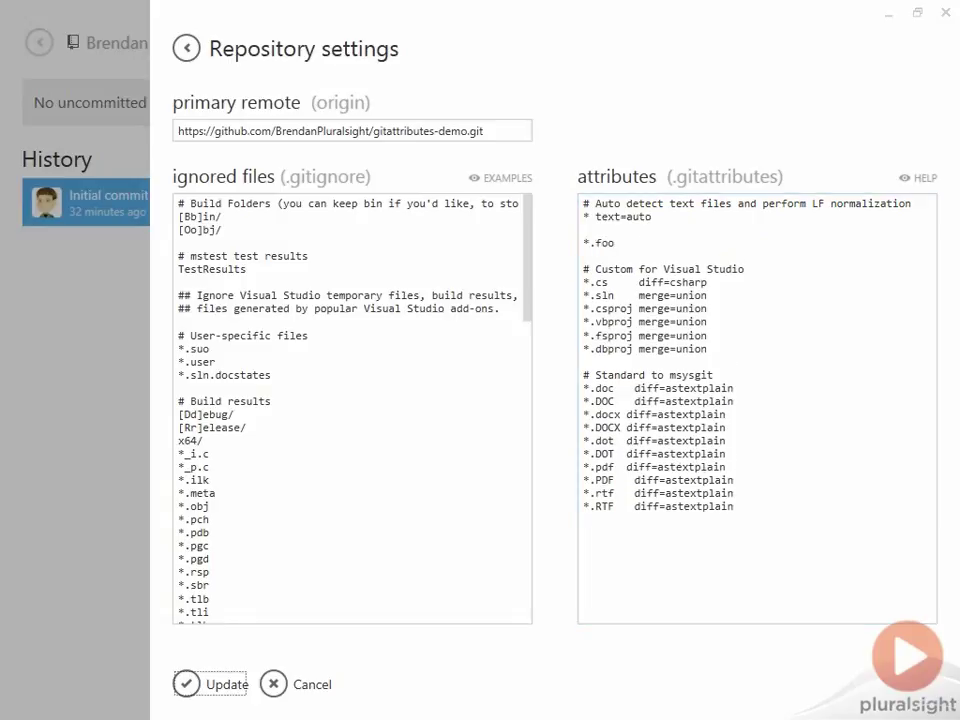
key("shift+Tab")
type("merge=")
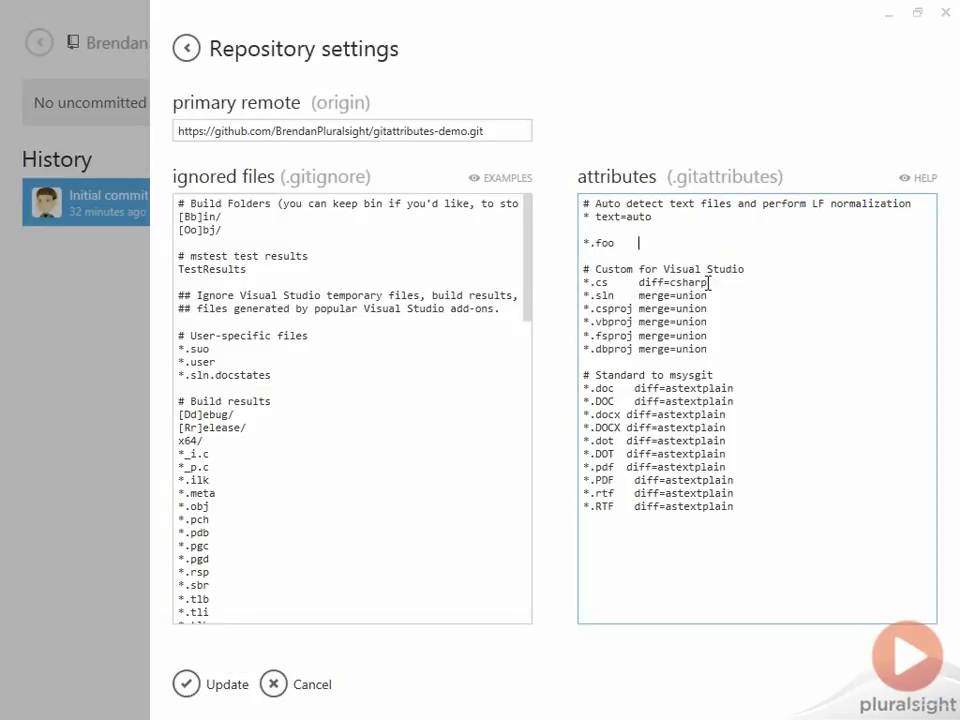
type("union")
left_click(184, 684)
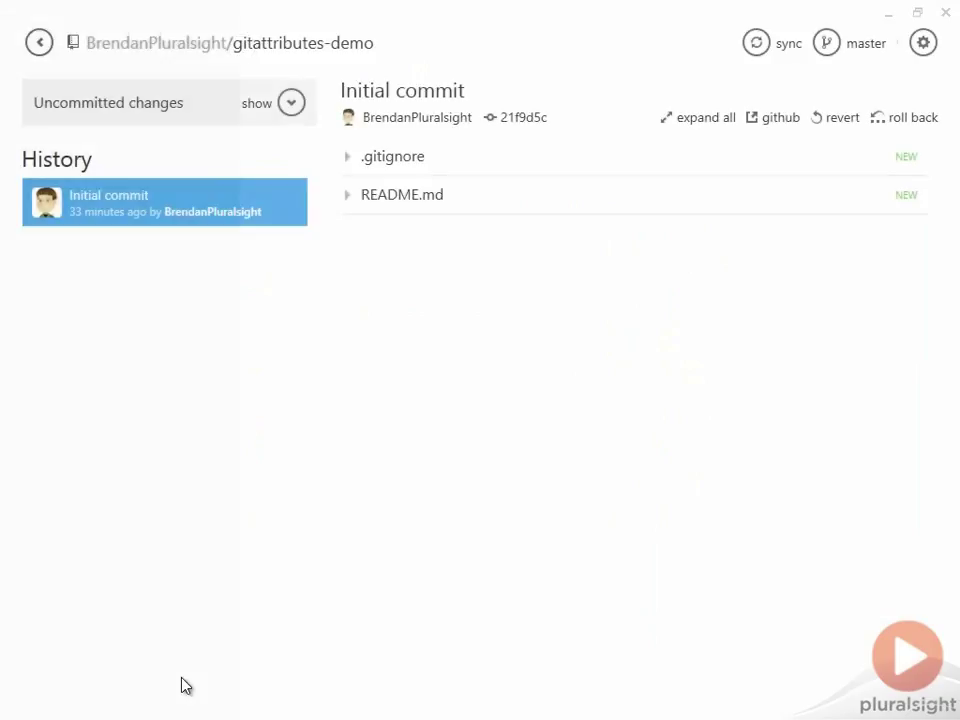
Open the repository folder in File Explorer and create an empty text file named bar.foo.
left_click(923, 45)
left_click(774, 105)
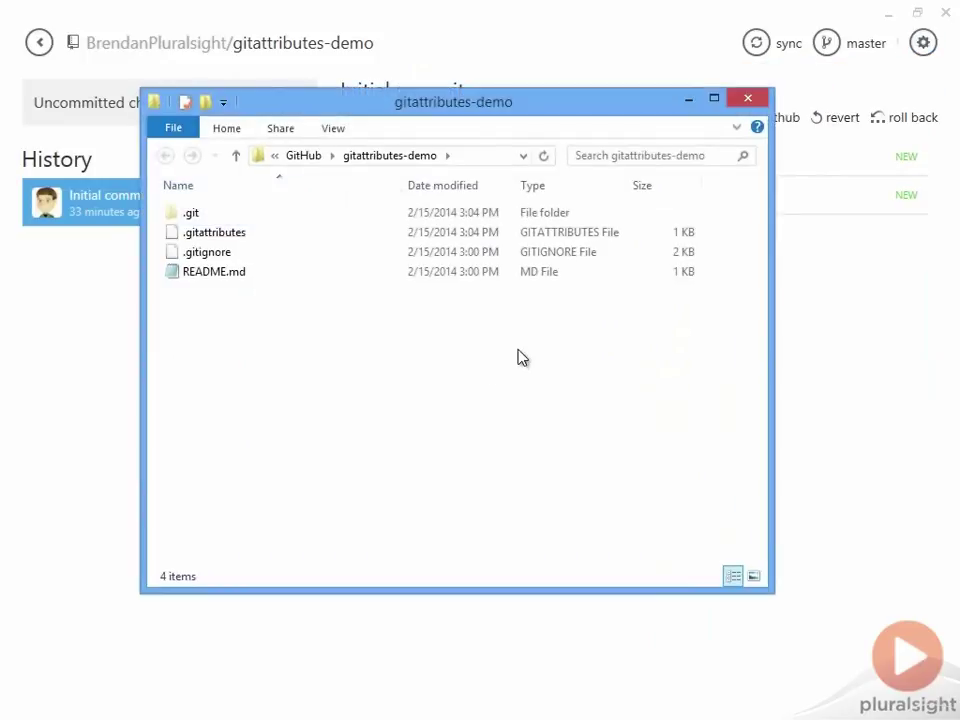
right_click(460, 393)
type("wt")
type("bar.foo")
key("shift+End")
key("Delete")
key("Return")
left_click(530, 384)
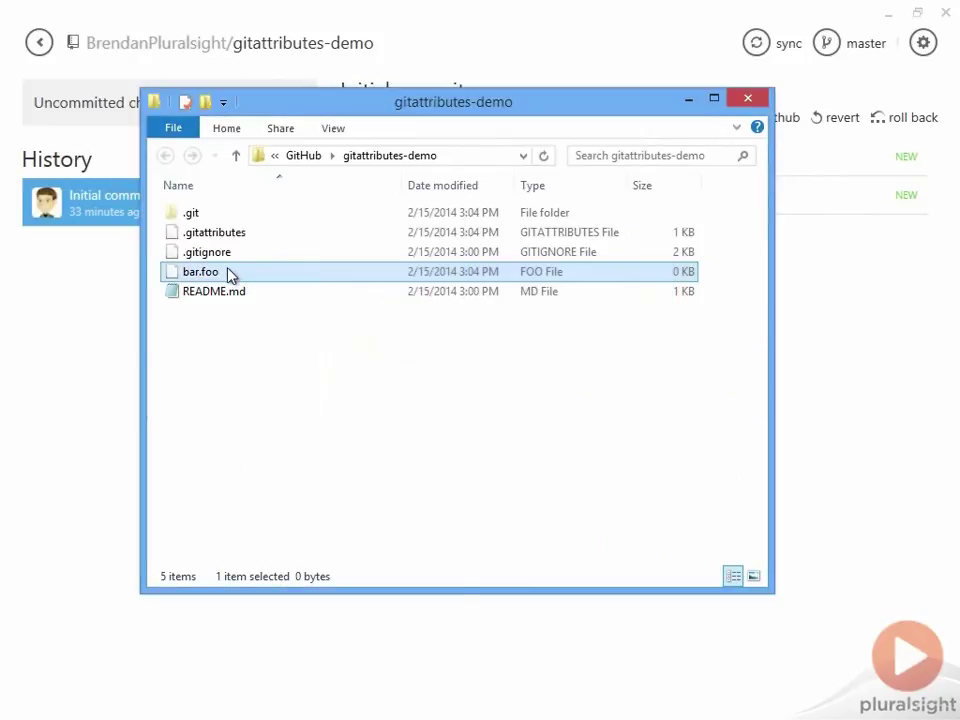
Write the numbers 1 to 9 on separate lines in bar.foo with Notepad, save it, and close the file and folder.
right_click(228, 281)
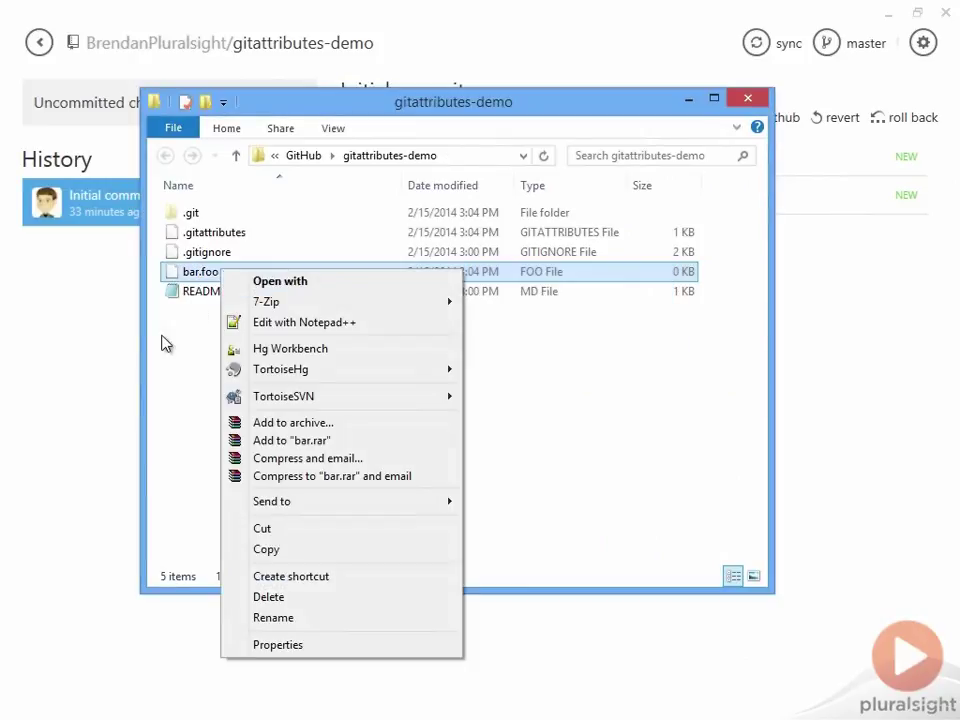
left_click(177, 349)
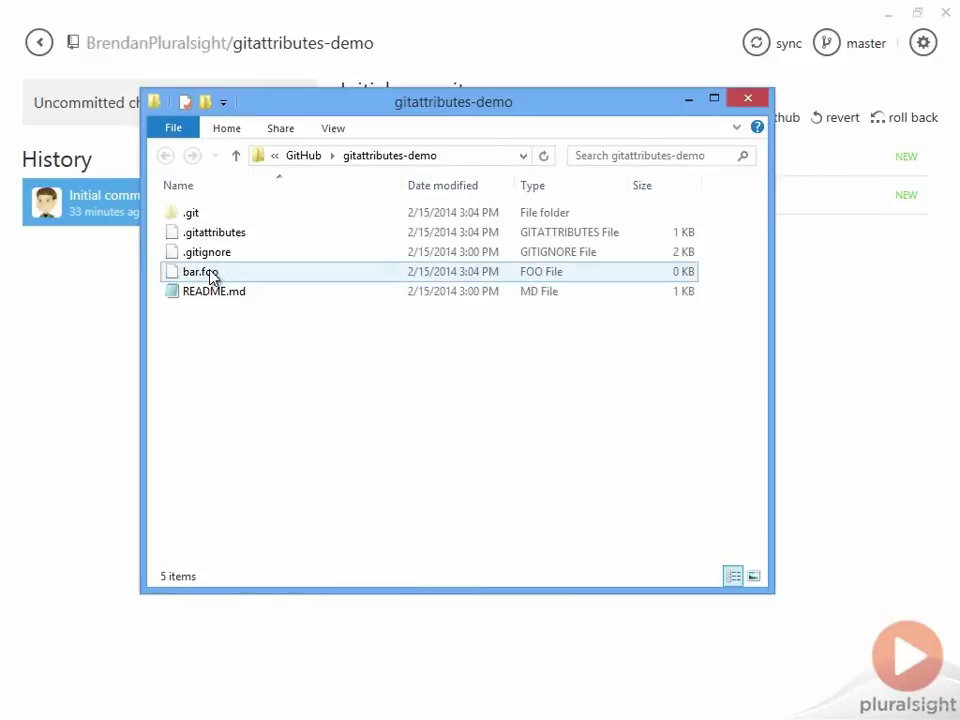
key("alt+Tab")
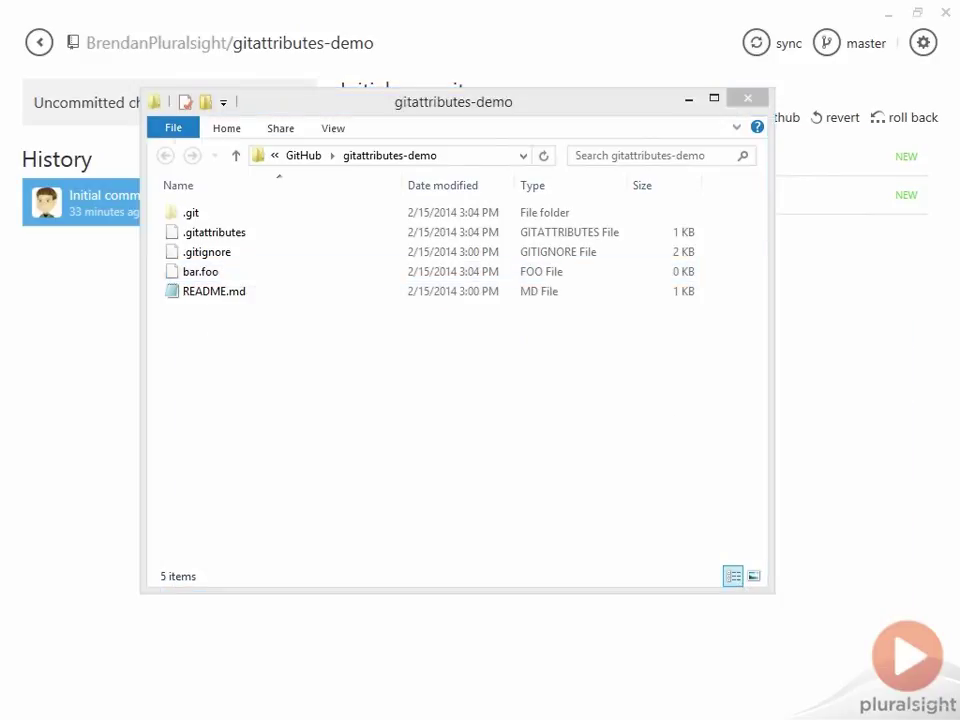
key("alt+Tab")
left_click_drag(200, 271, 677, 199)
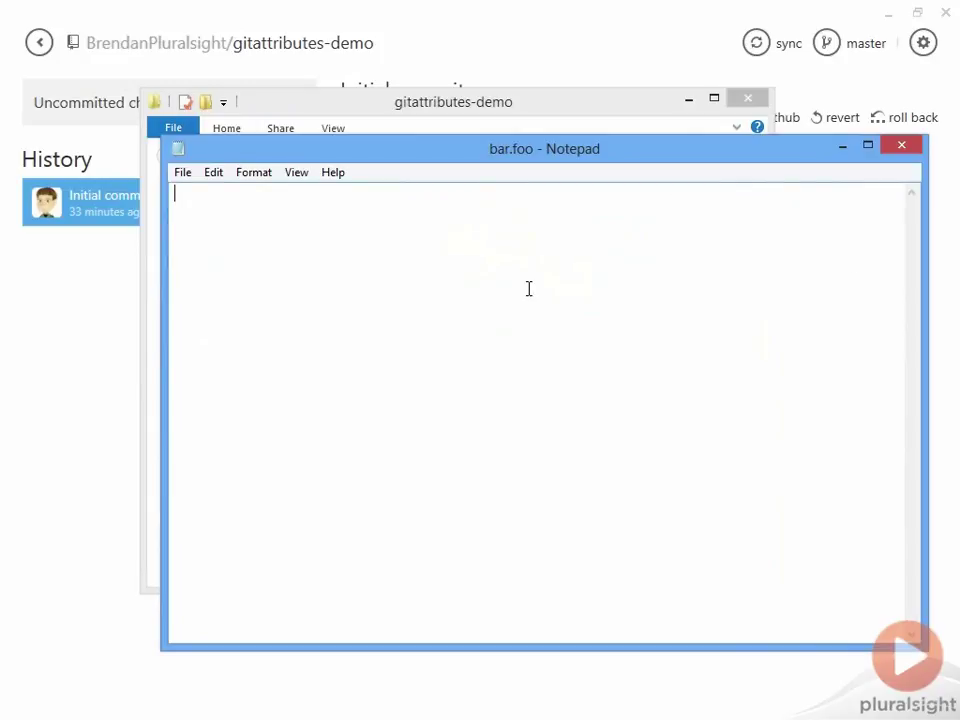
type("1 2 3 4 5 6 7 8 9")
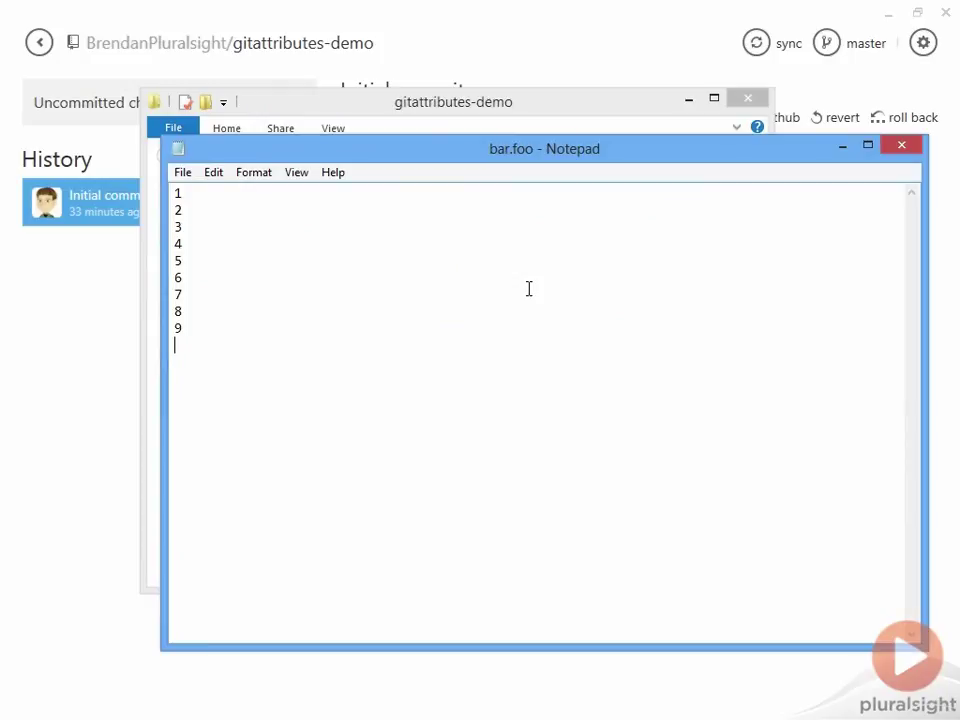
key("alt")
key("alt+F4")
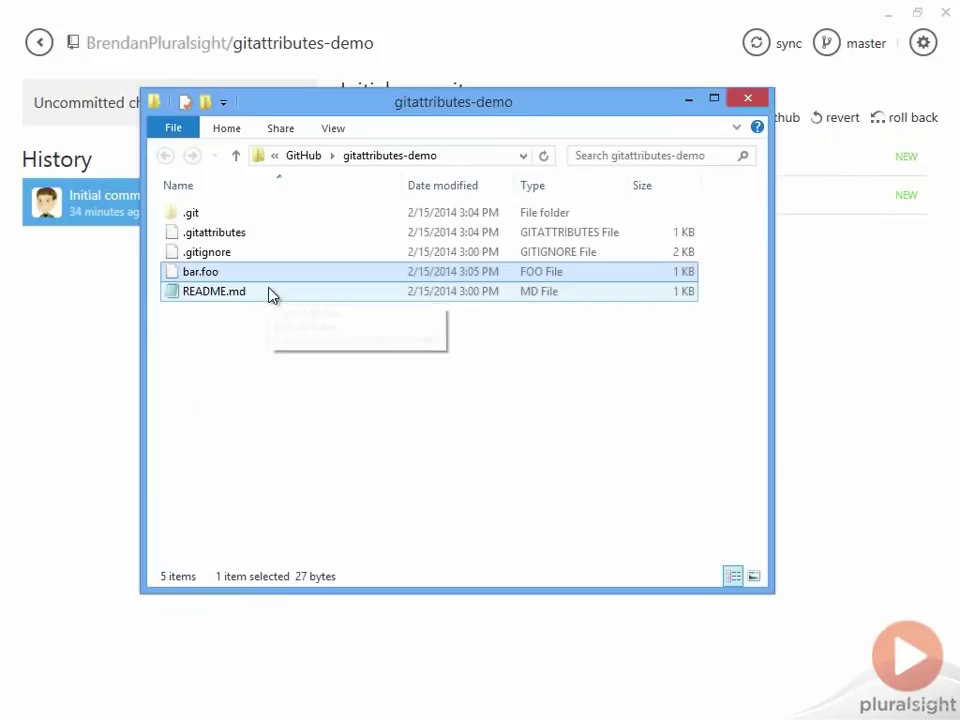
key("Return")
key("alt+F4")
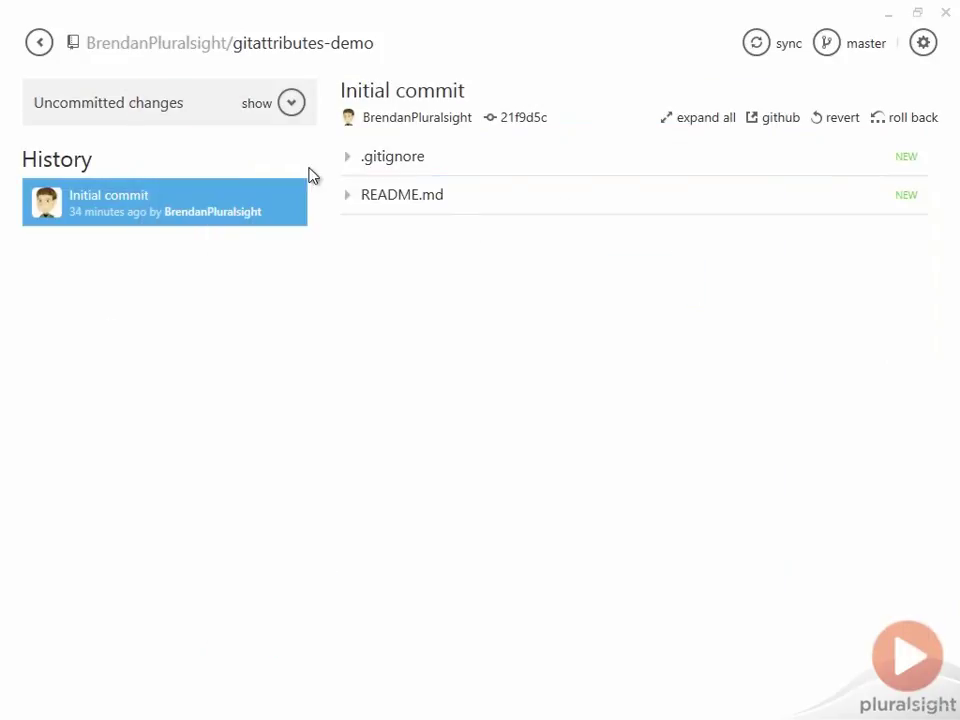
Commit .gitattributes and bar.foo to master with the summary "adding git attributes and bar.foo files" and sync with GitHub.
left_click(292, 104)
type("adding git attr")
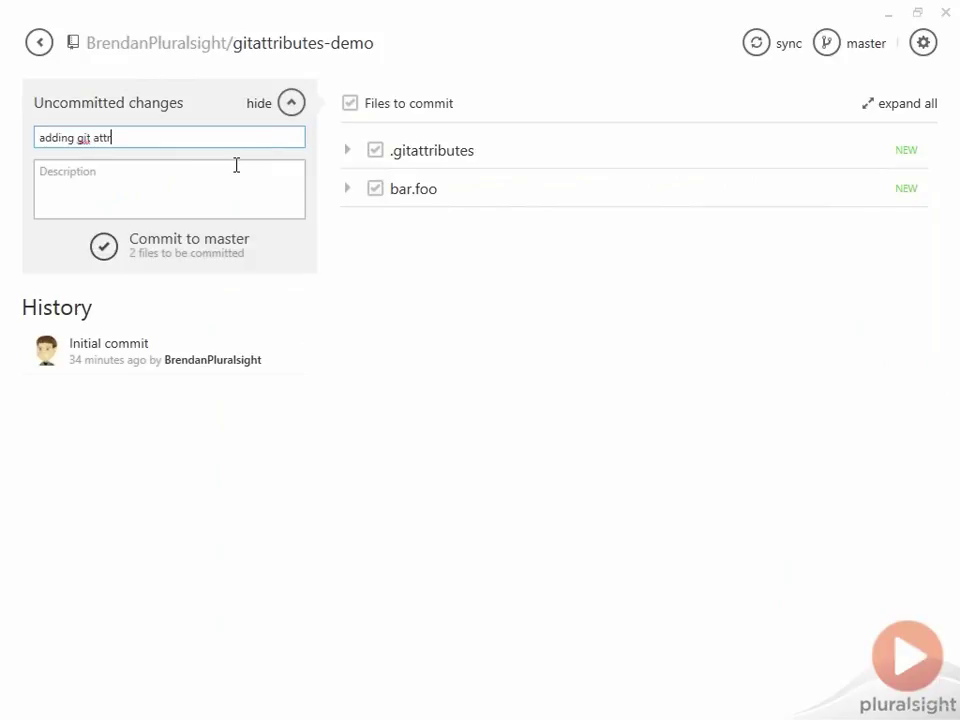
type("ibutes and bar.foo ")
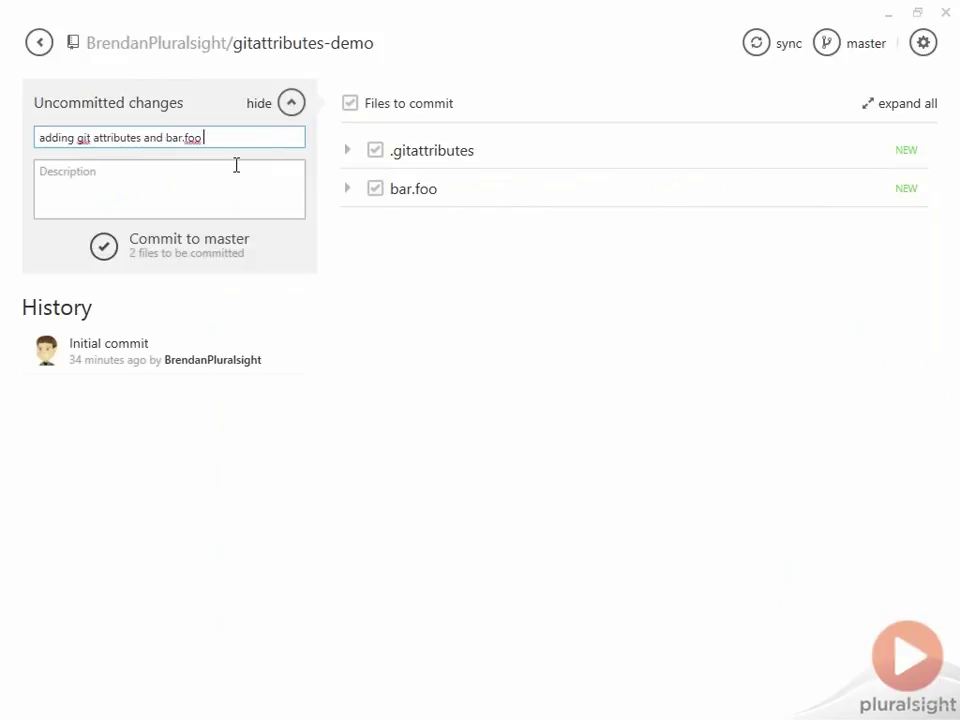
type("files")
left_click(135, 240)
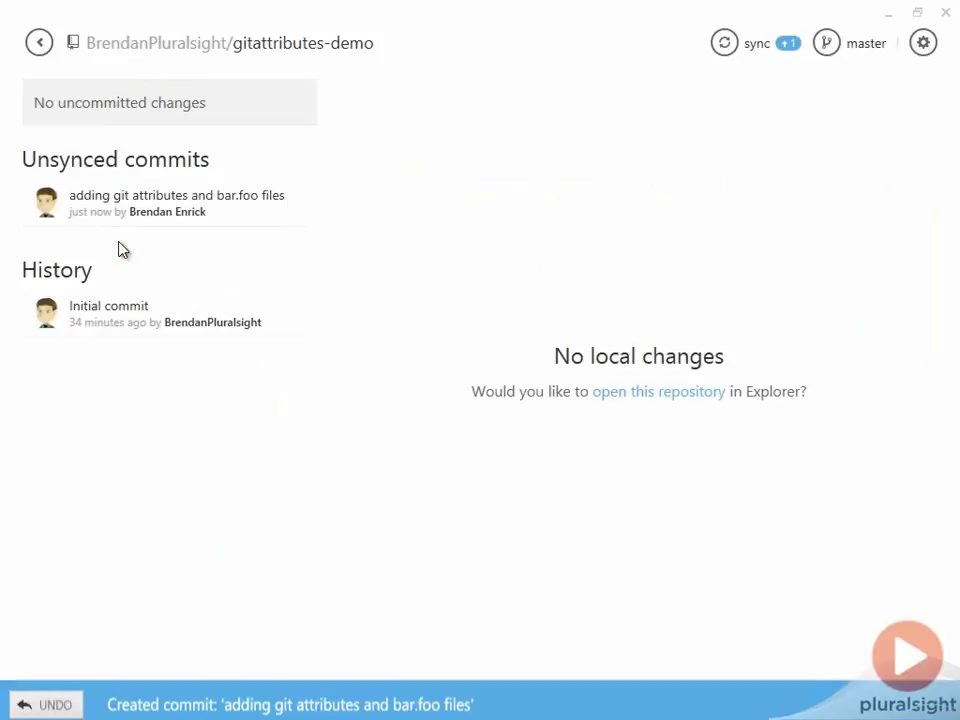
left_click(723, 46)
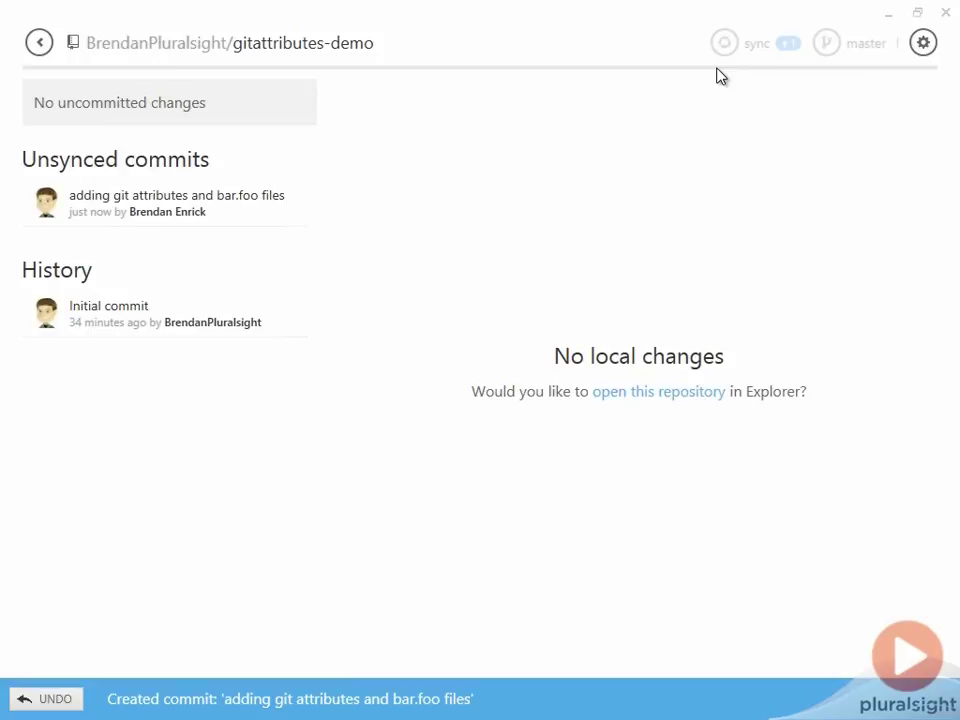
View the repository on GitHub in the browser and insert "adding a change after line 5" after line 5 of bar.foo.
left_click(933, 50)
left_click(834, 172)
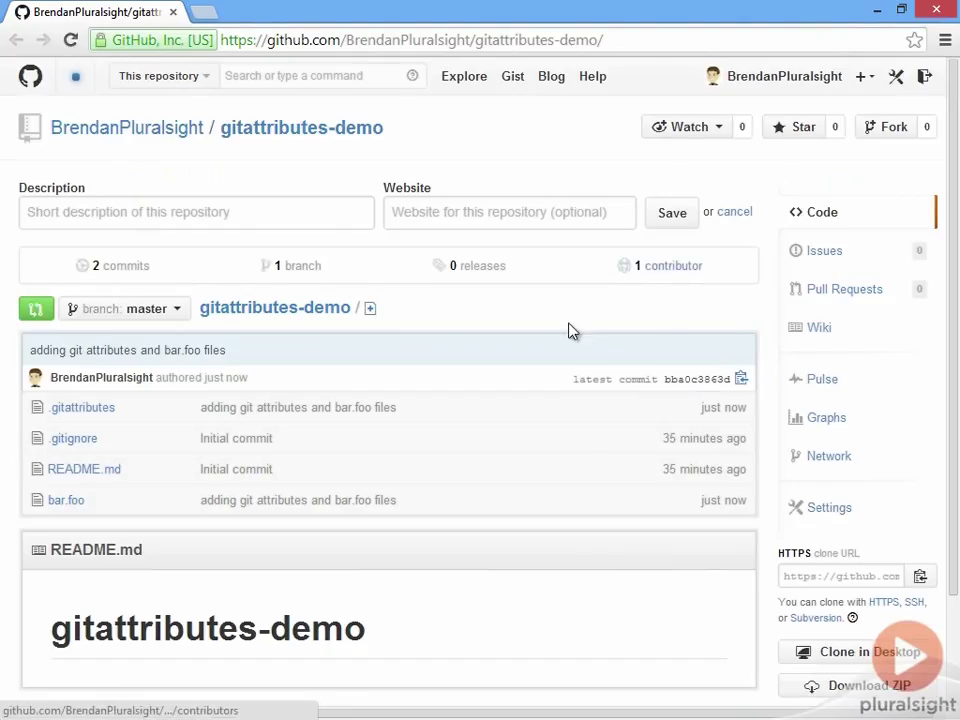
left_click(62, 502)
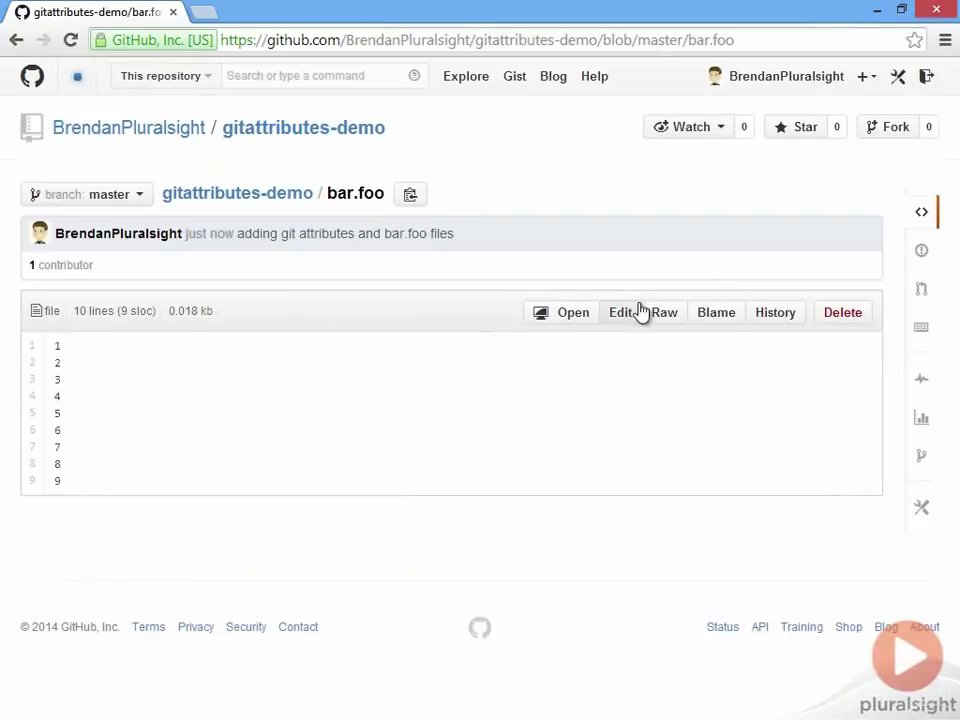
left_click(625, 312)
left_click(90, 327)
key("Return")
type("adding a change after line 5")
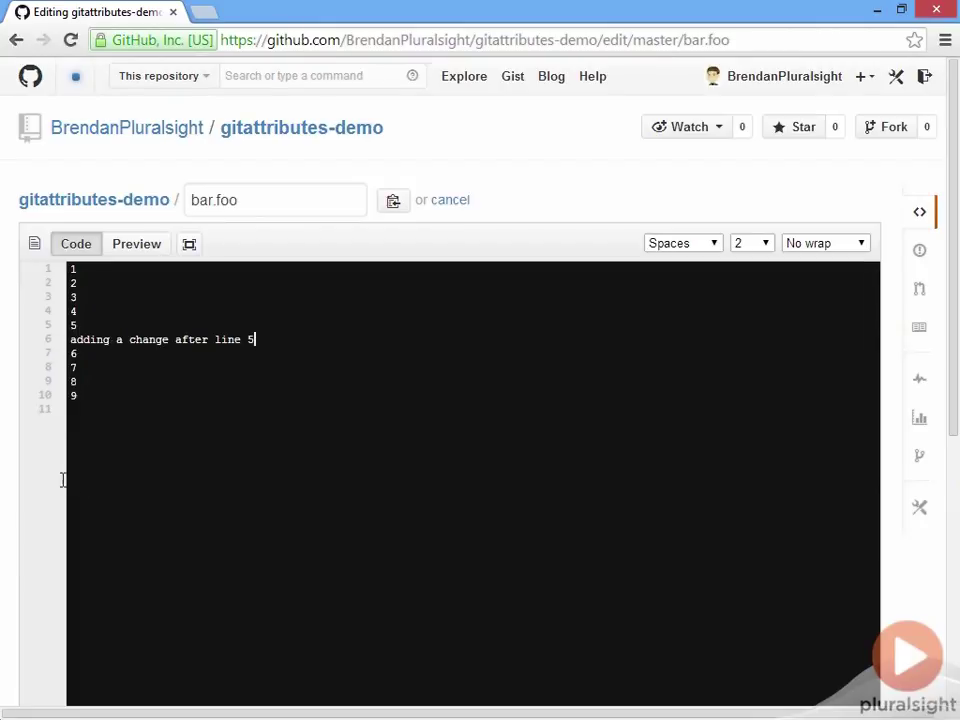
Commit the online edit of bar.foo with the message "adding a change after line 5".
scroll(60, 476, "down", 3)
left_click(114, 570)
type("adding ")
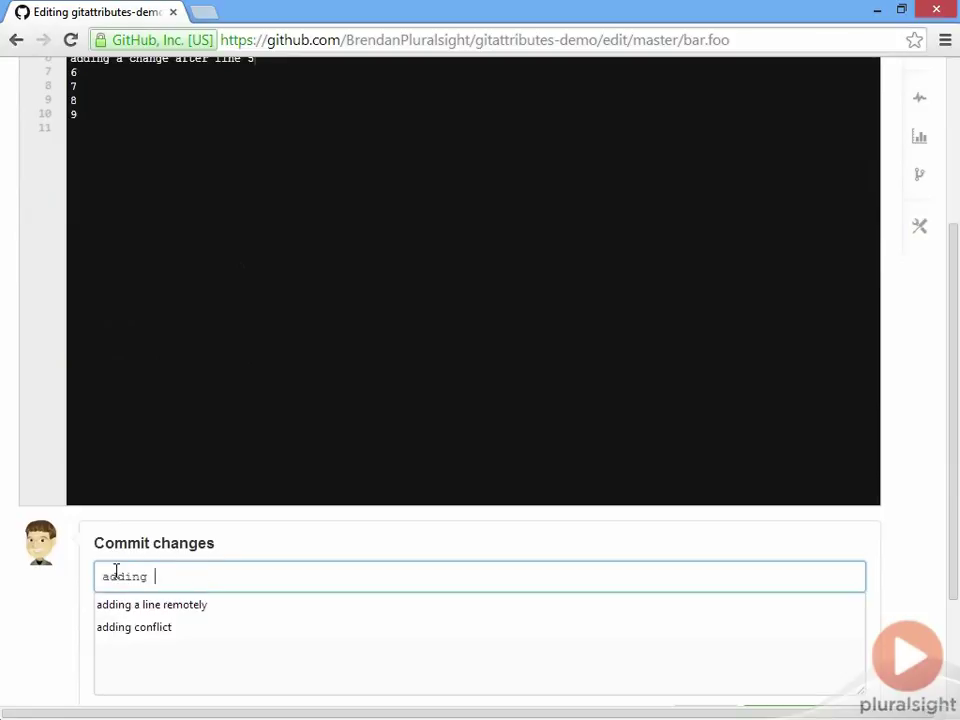
type("a change after line 5")
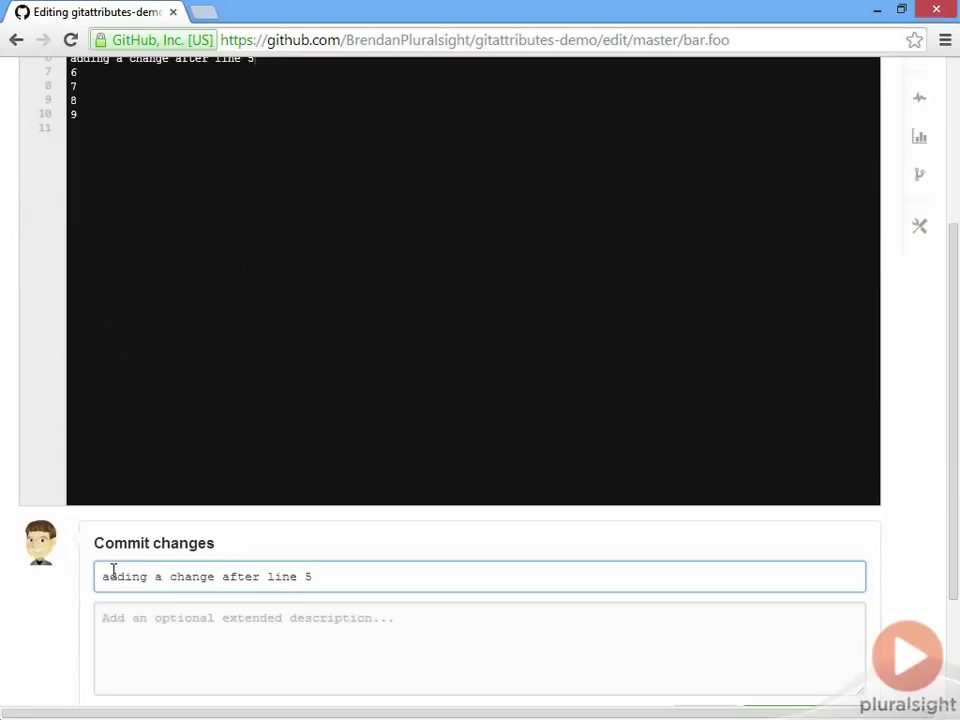
scroll(140, 575, "down", 2)
left_click(808, 548)
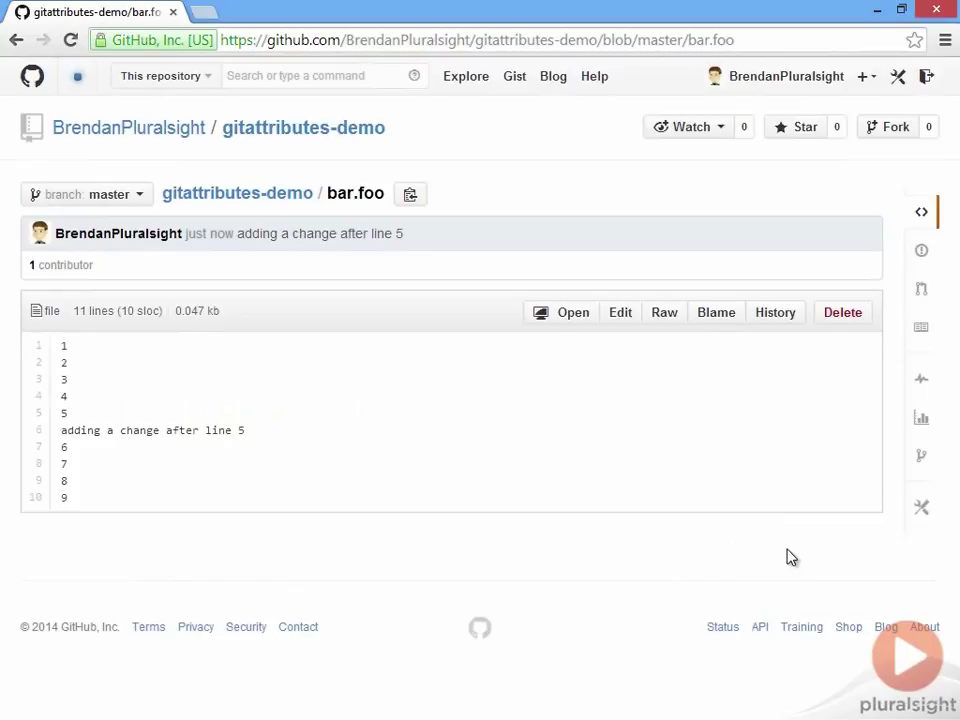
Close the browser, insert "This is also after line 5" after line 5 of the local bar.foo in Notepad, and save it.
left_click(951, 8)
key("alt+Tab")
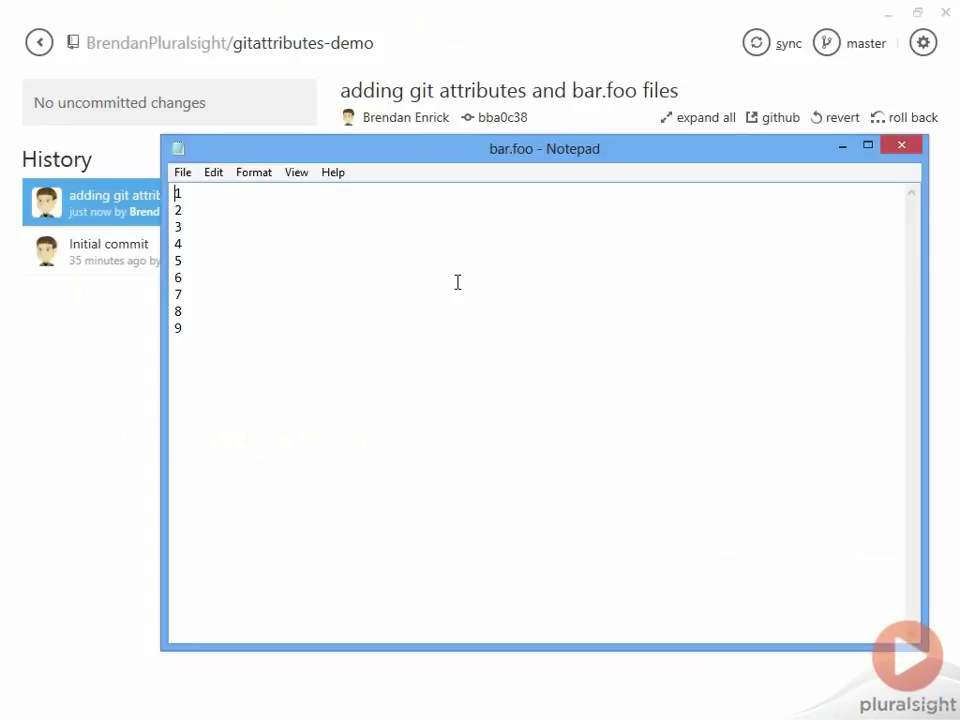
left_click(212, 262)
key("Return")
type("This is also after line 5")
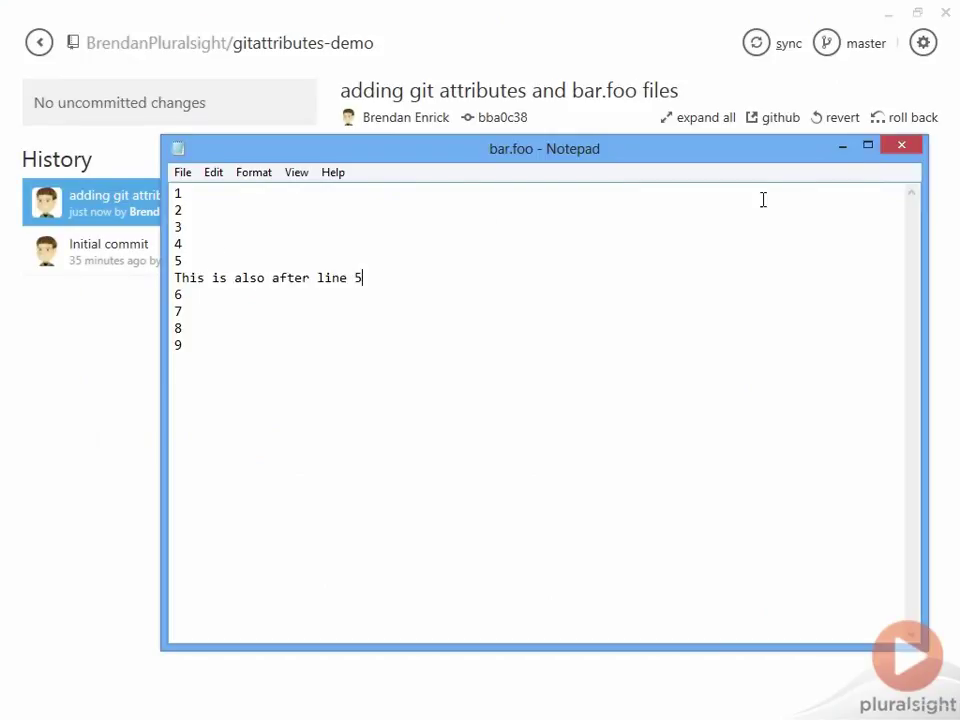
left_click(899, 150)
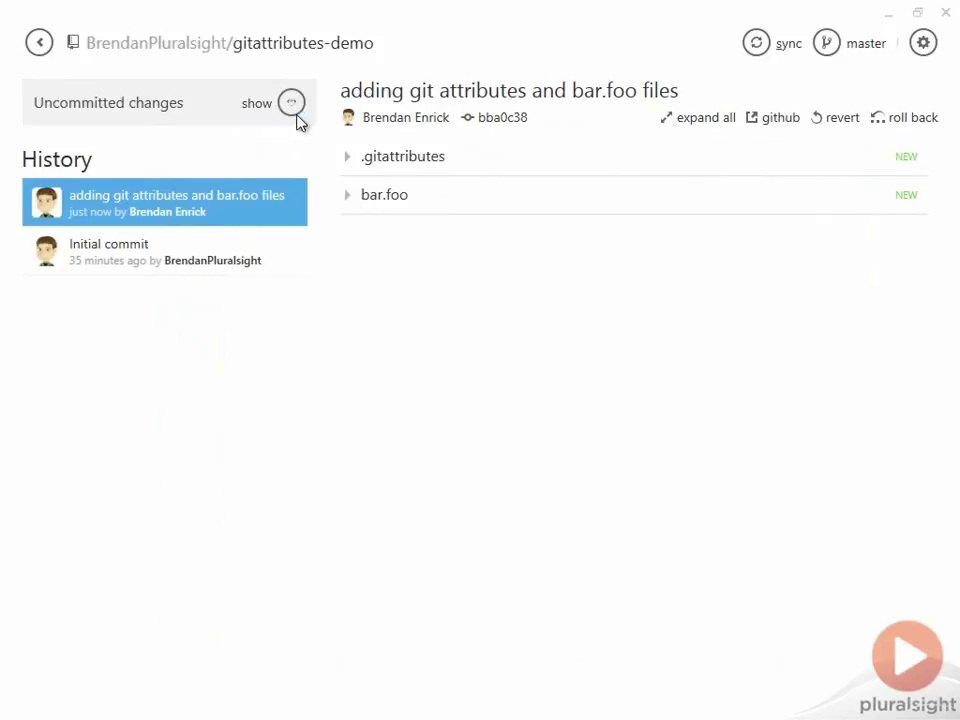
Commit the local bar.foo change to master with the summary "Changed after line 5".
left_click(291, 104)
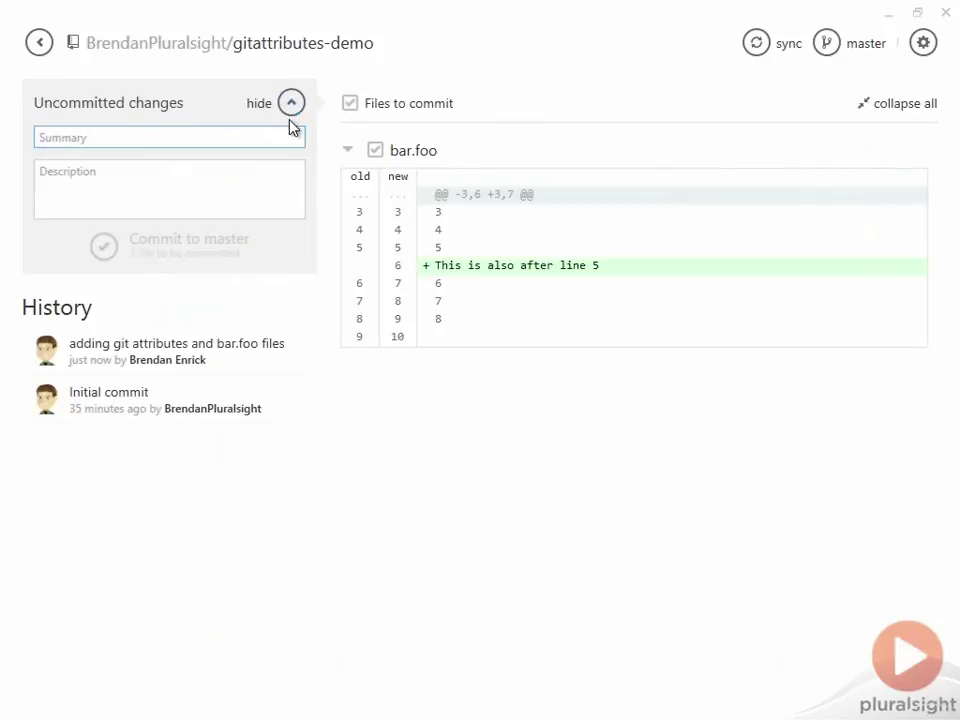
type("Changed")
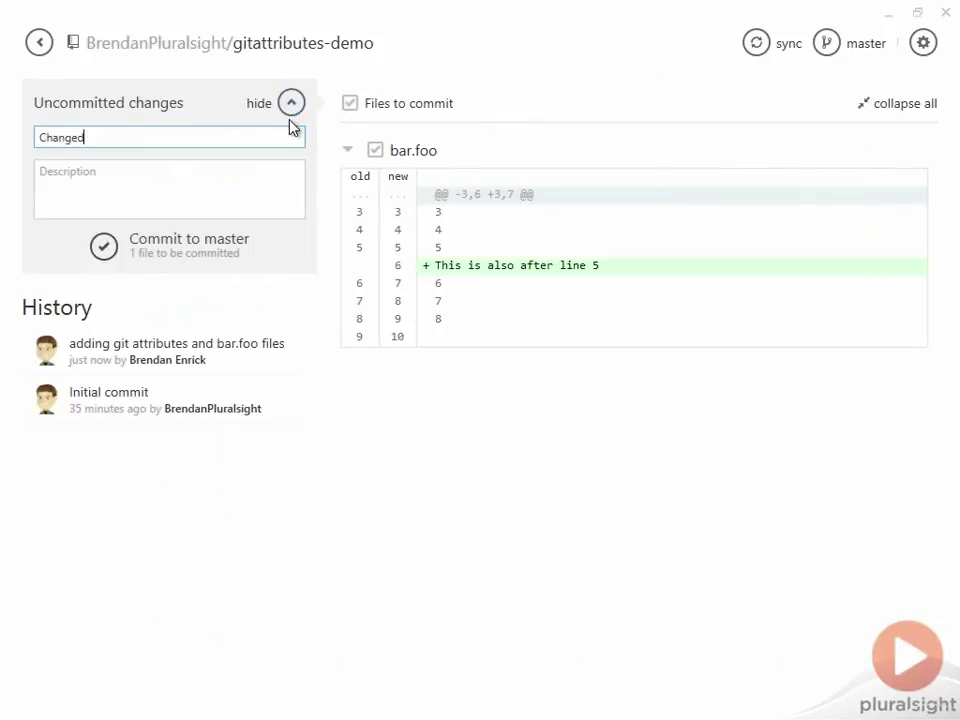
type(" after line 5")
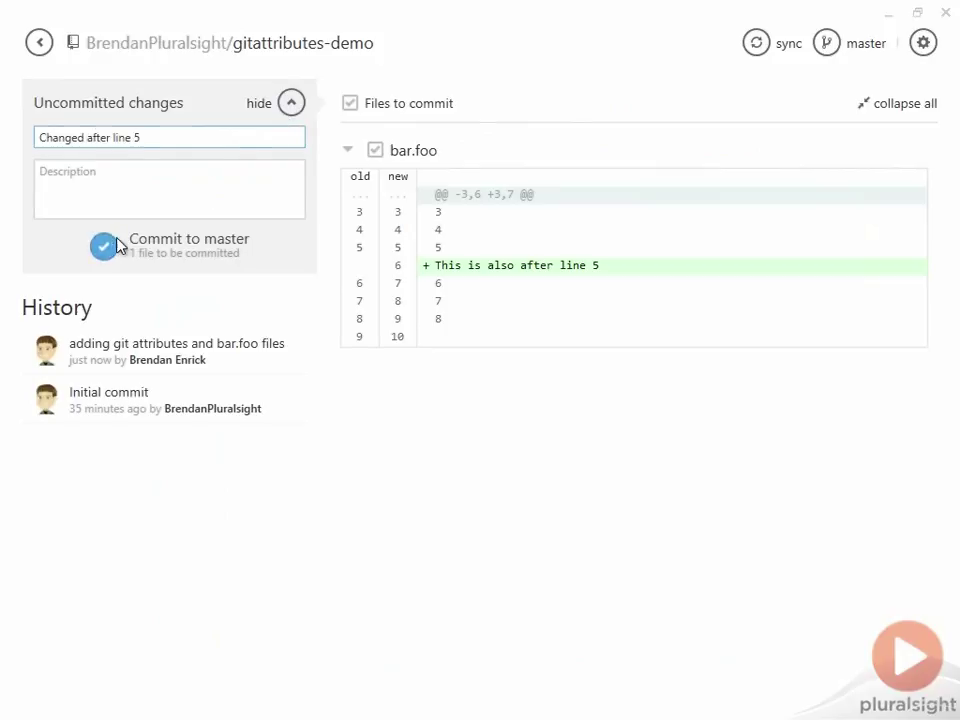
left_click(133, 240)
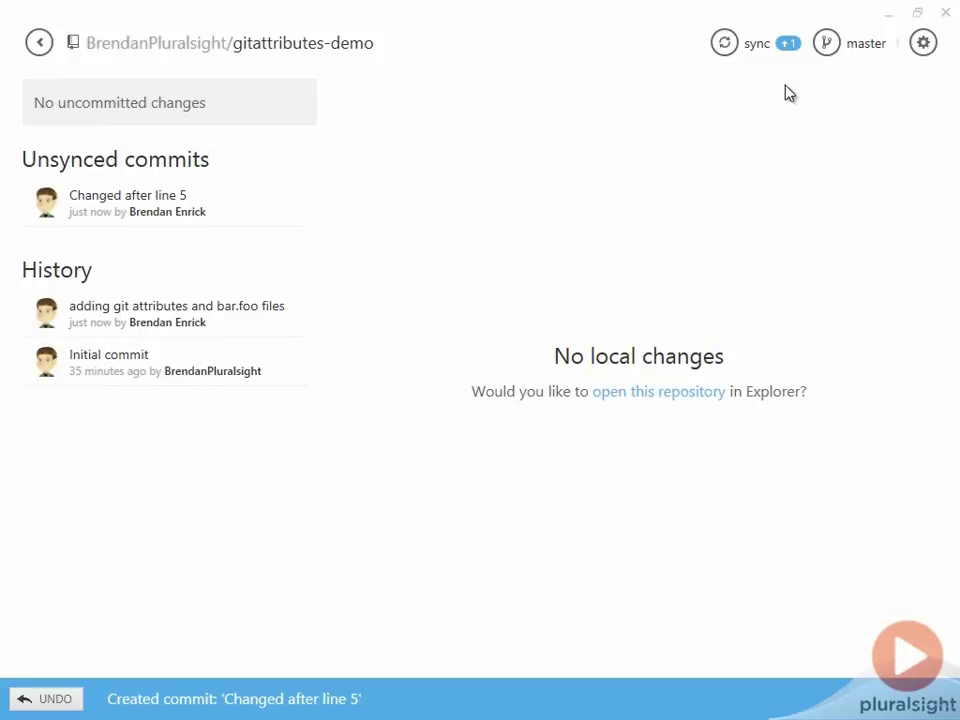
Sync the local commit with GitHub and view the diffs of the two most recent commits in the history.
left_click(726, 52)
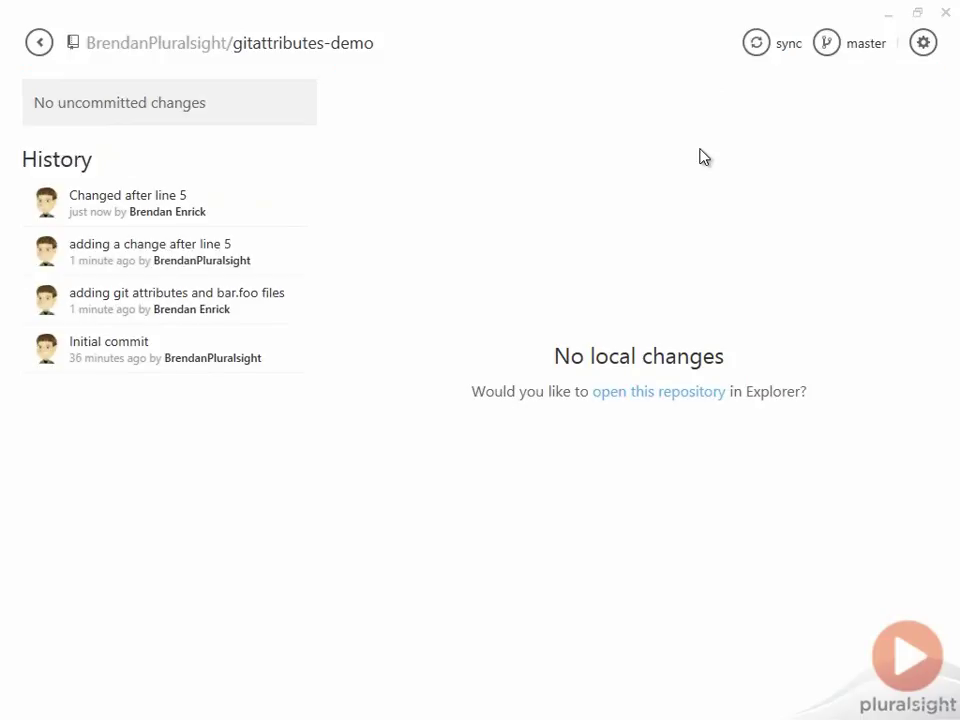
left_click(280, 276)
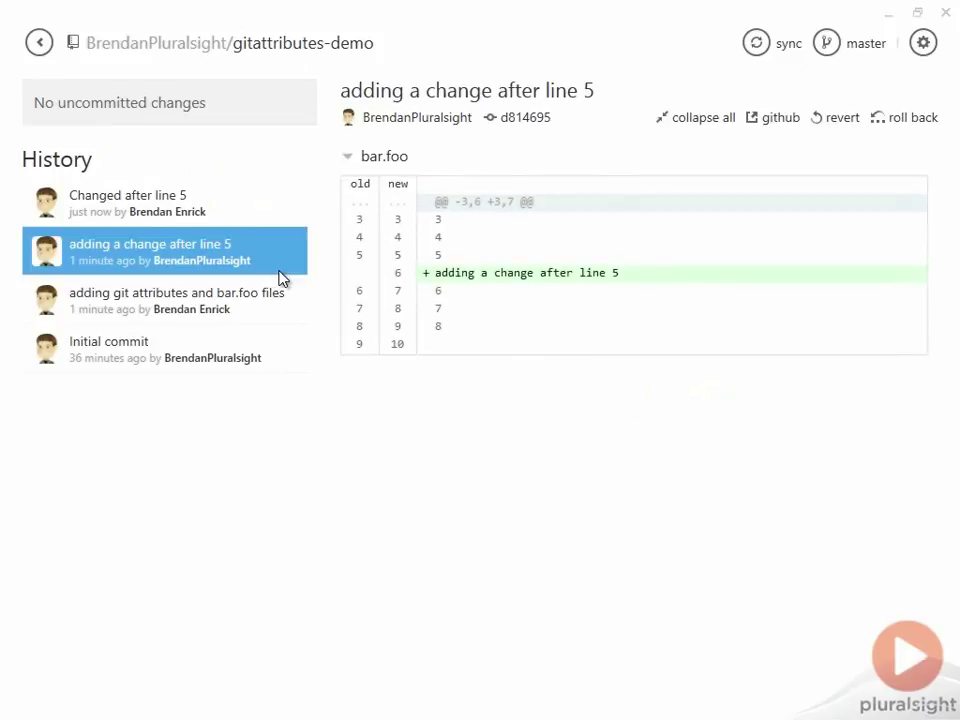
left_click(268, 214)
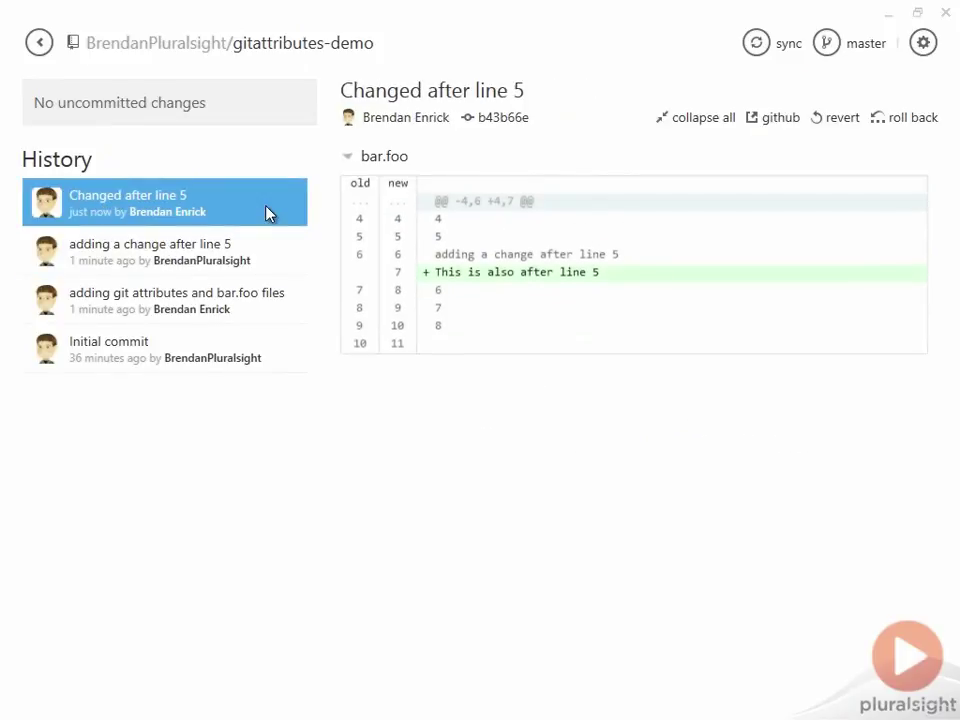